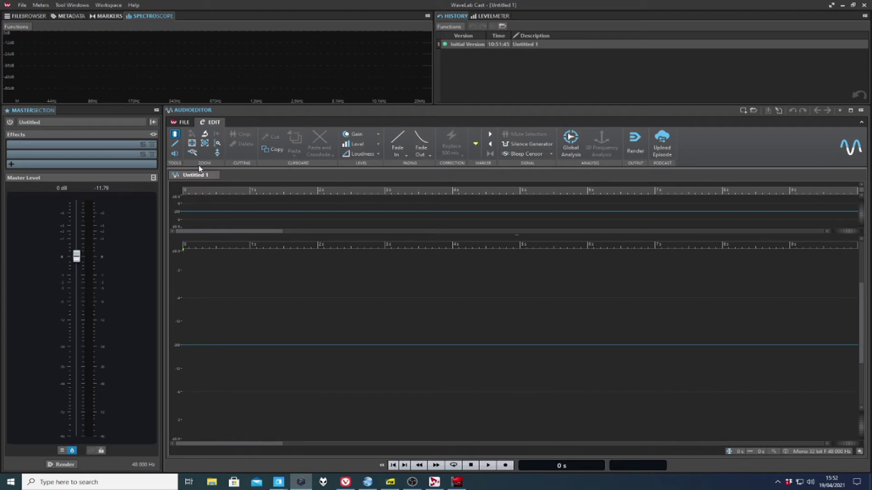
Open Wavelab_Cast_Intro.wav from the Wavelab-Cast folder through the File browser.
left_click(179, 124)
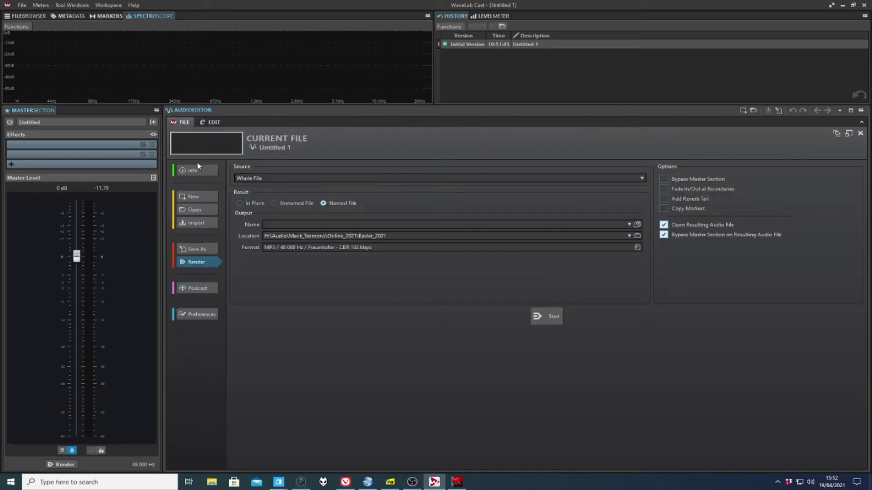
left_click(214, 210)
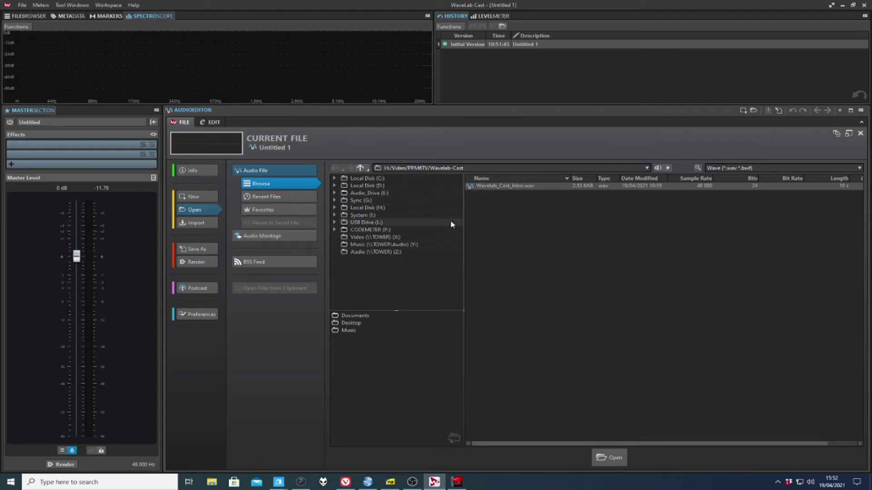
left_click(522, 187)
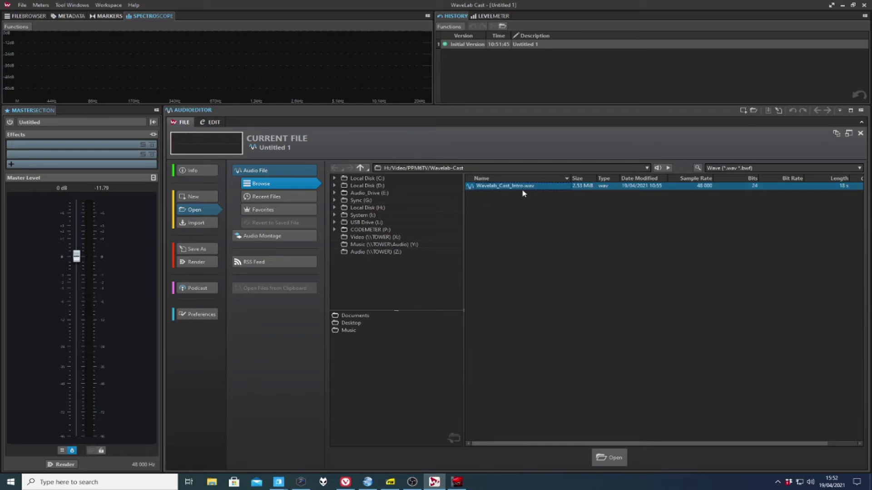
left_click(646, 169)
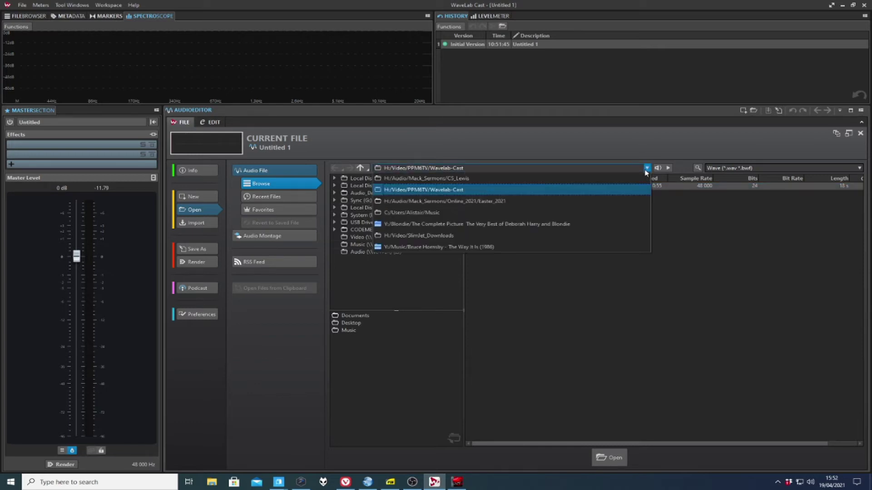
left_click(647, 169)
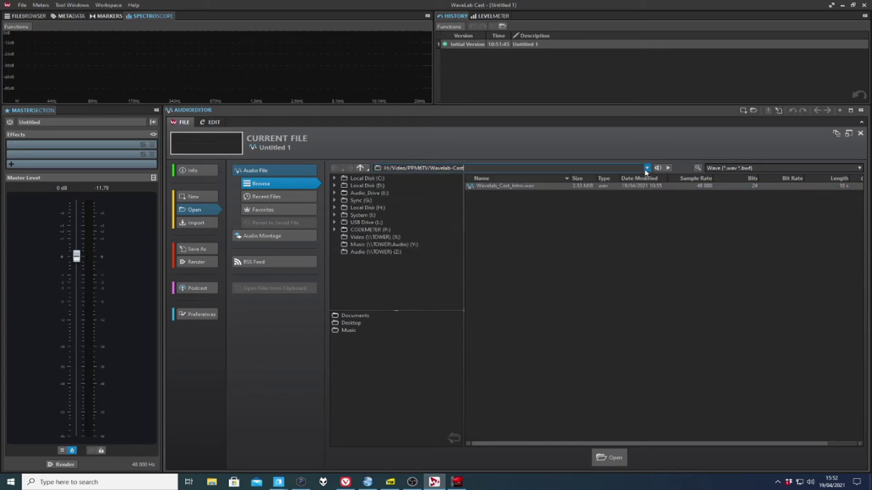
left_click(600, 187)
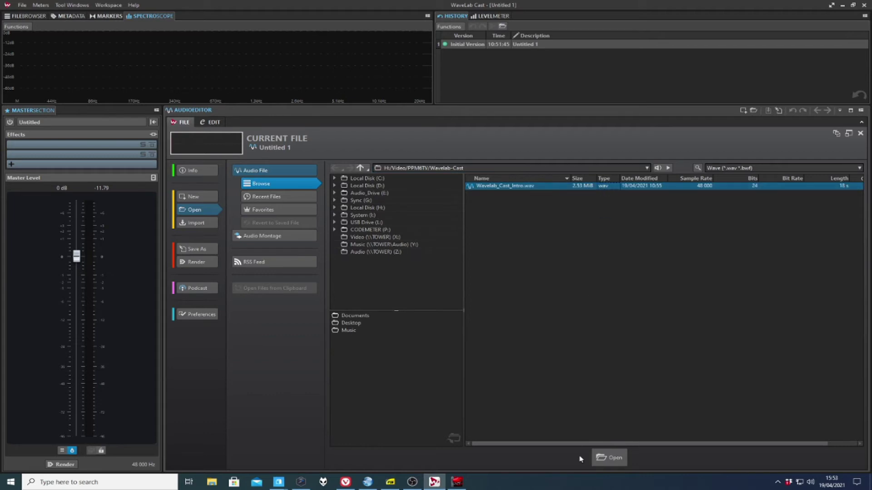
left_click(605, 456)
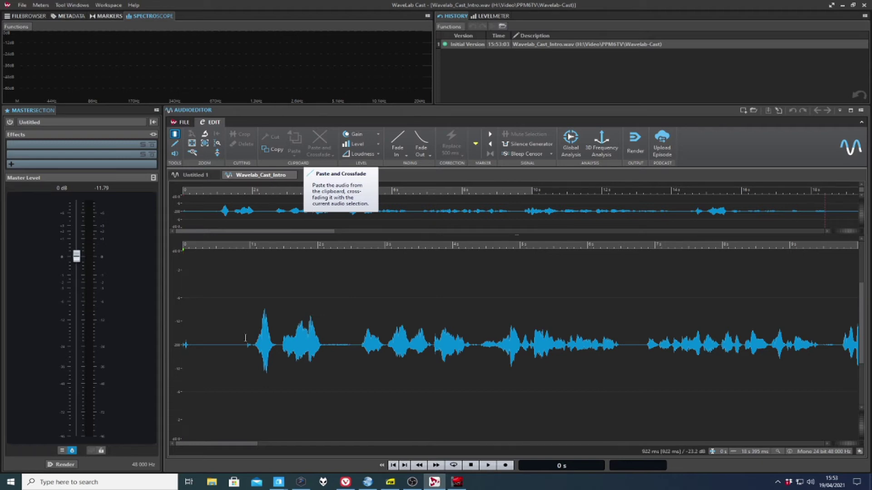
Delete the first 888 ms of silence and the pause from about 1.24 s to 1.7 s.
left_click_drag(242, 345, 183, 344)
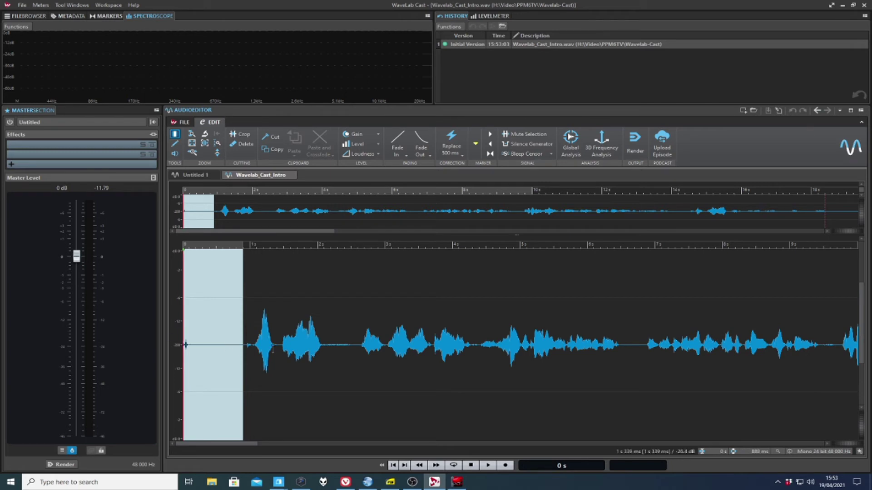
key("Delete")
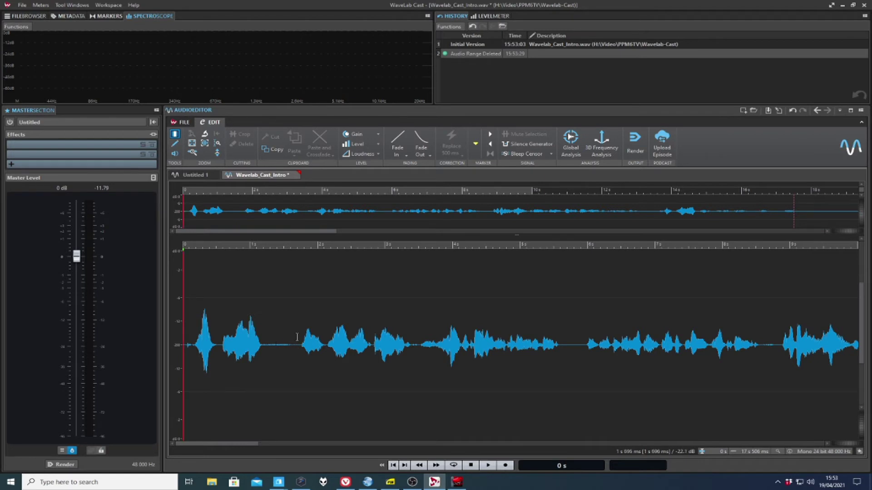
left_click_drag(297, 337, 269, 360)
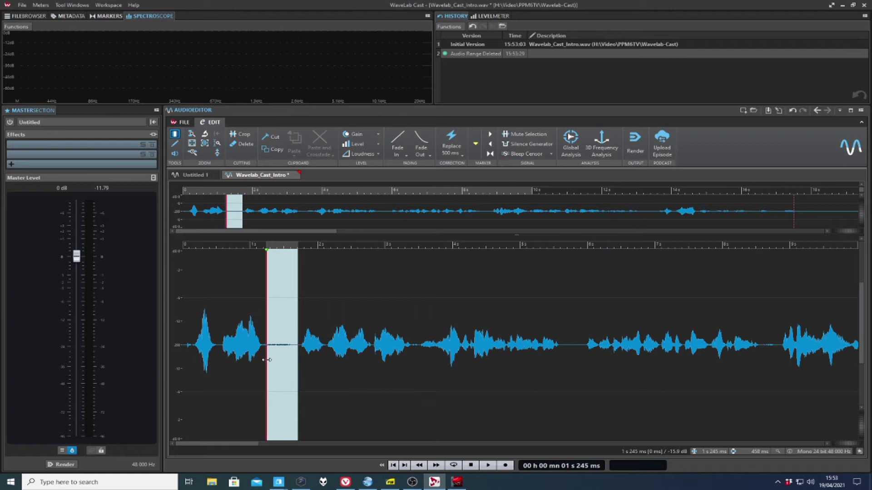
key("Delete")
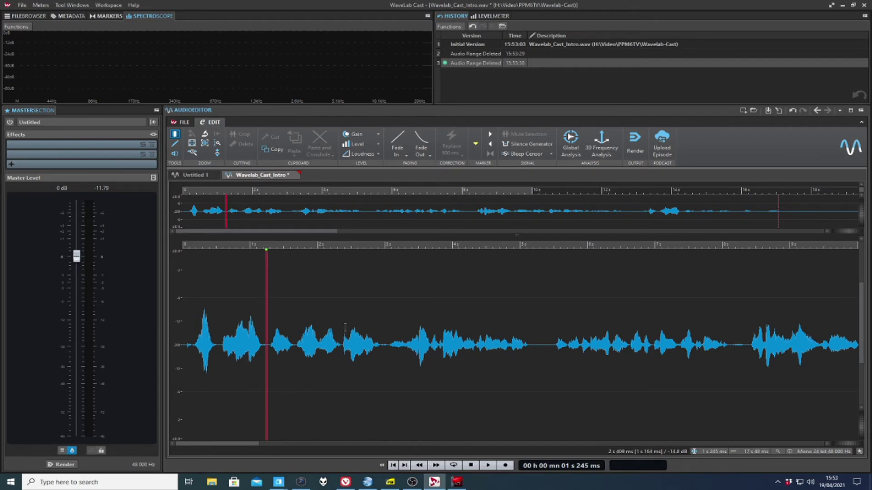
Audition the speech, then zoom out and play the ending from about 10 s.
left_click_drag(285, 324, 568, 332)
key("space")
key("space")
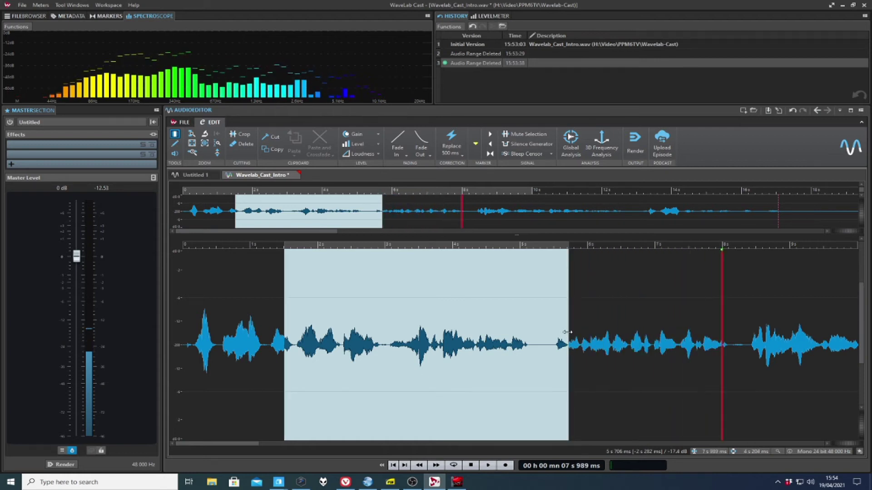
left_click(609, 330)
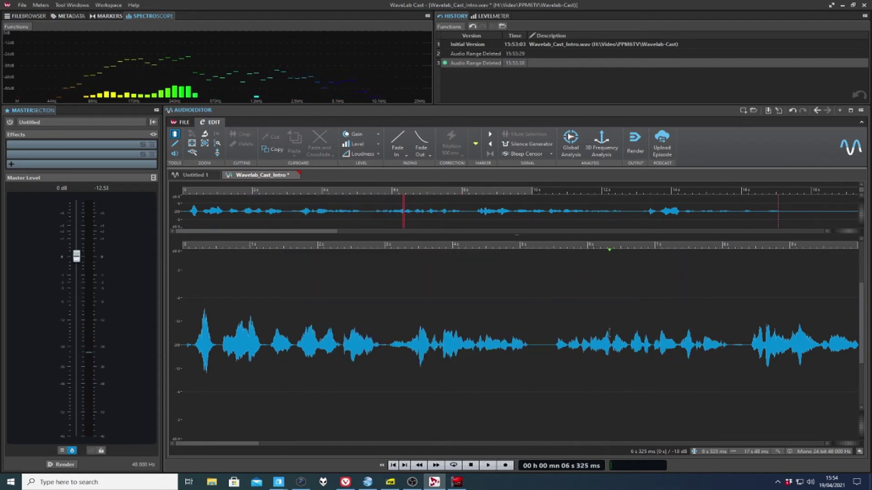
key("End")
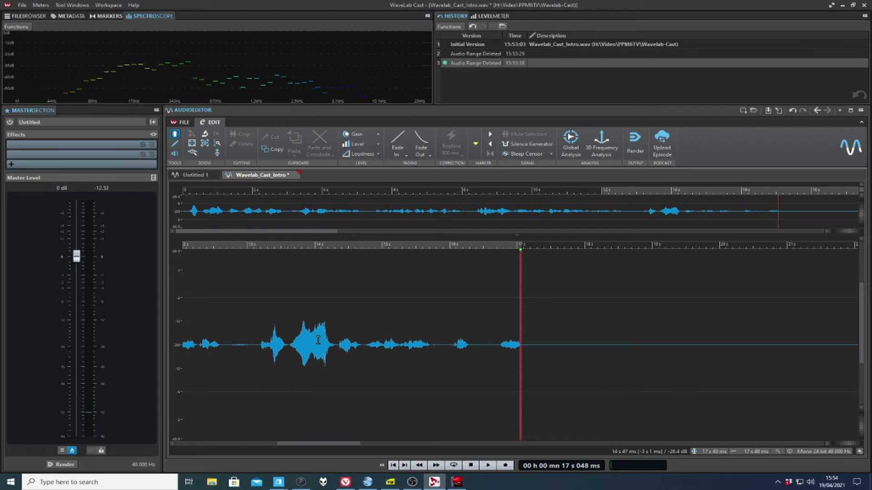
key("g")
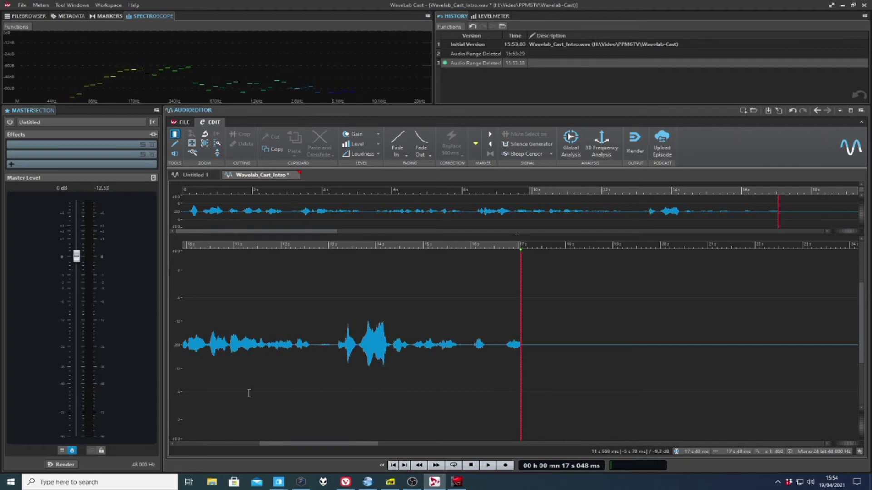
left_click(199, 330)
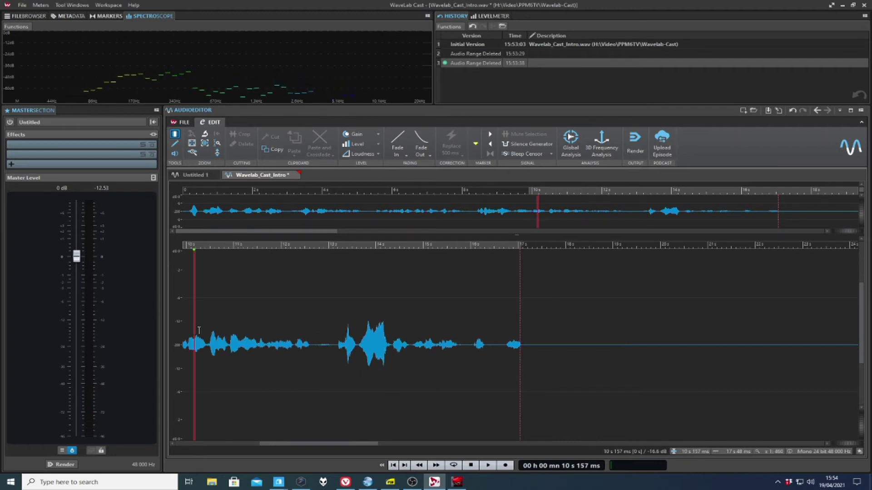
key("space")
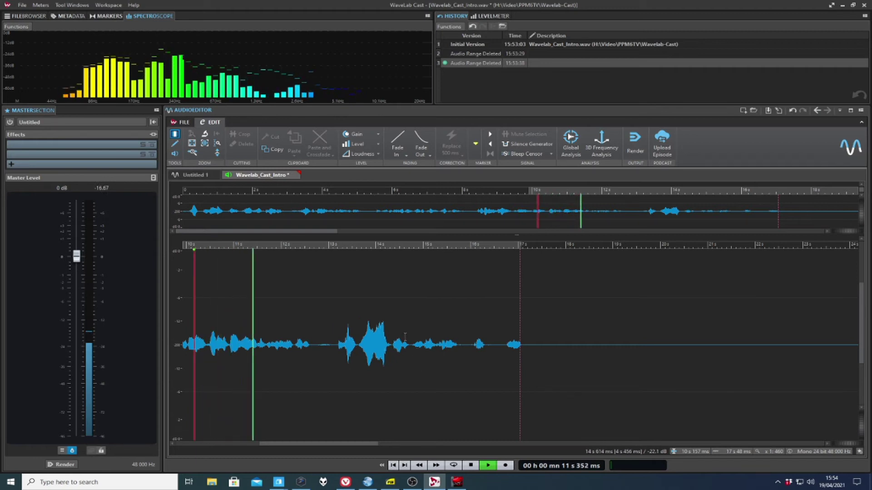
Apply a fade out from about 14.6 s to the end of the audio.
left_click_drag(405, 336, 563, 341)
key("ctrl+shift+o")
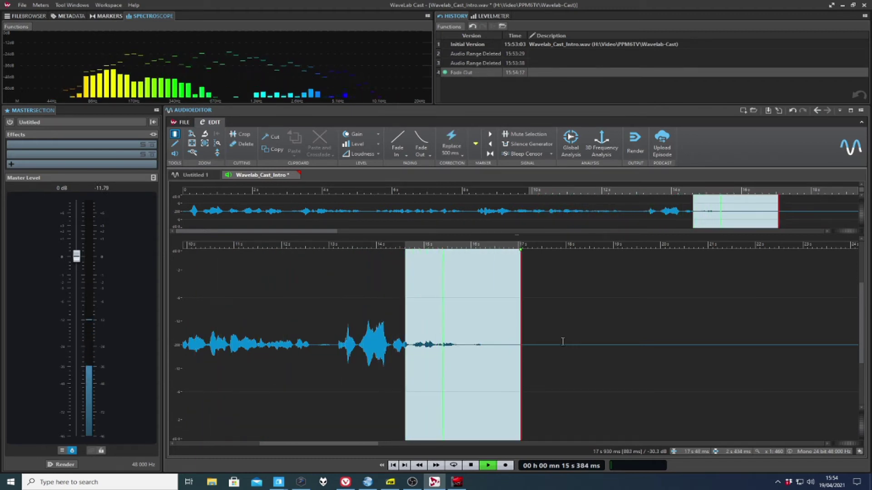
left_click(367, 338)
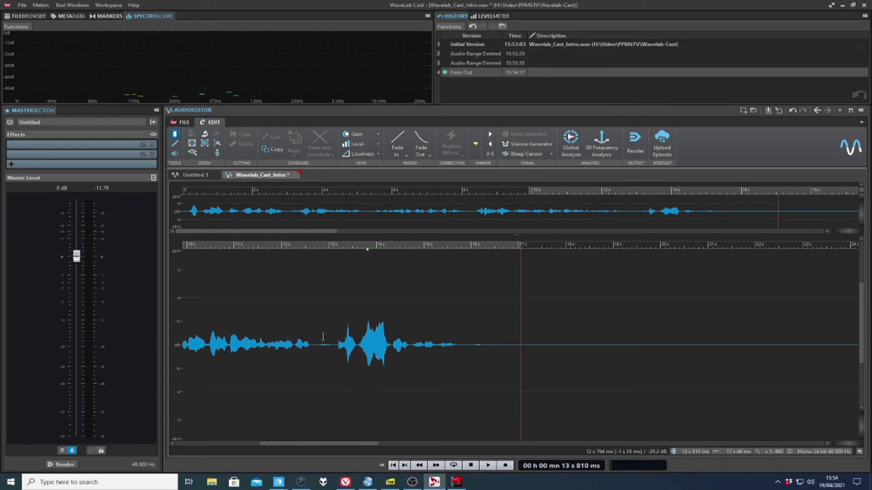
left_click(572, 148)
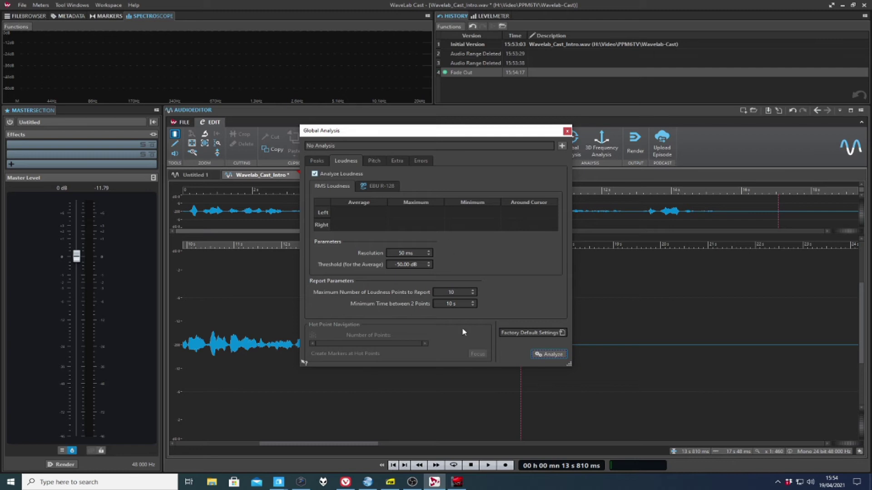
left_click(553, 355)
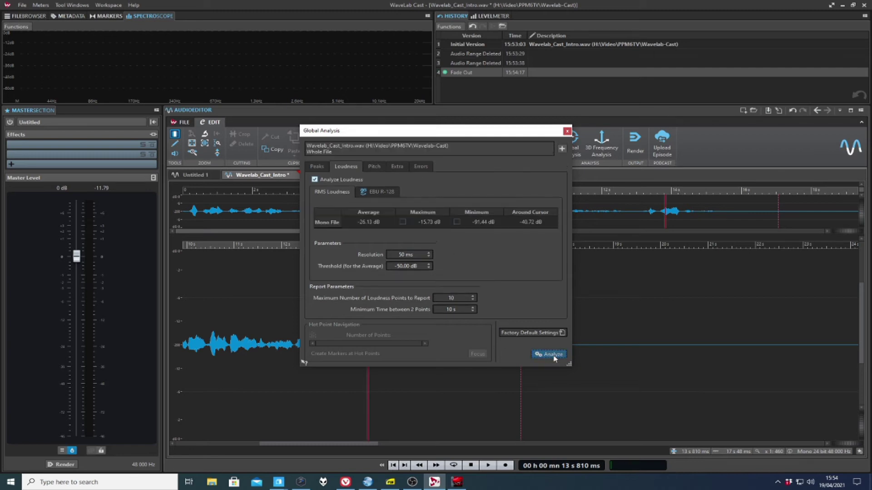
left_click(567, 132)
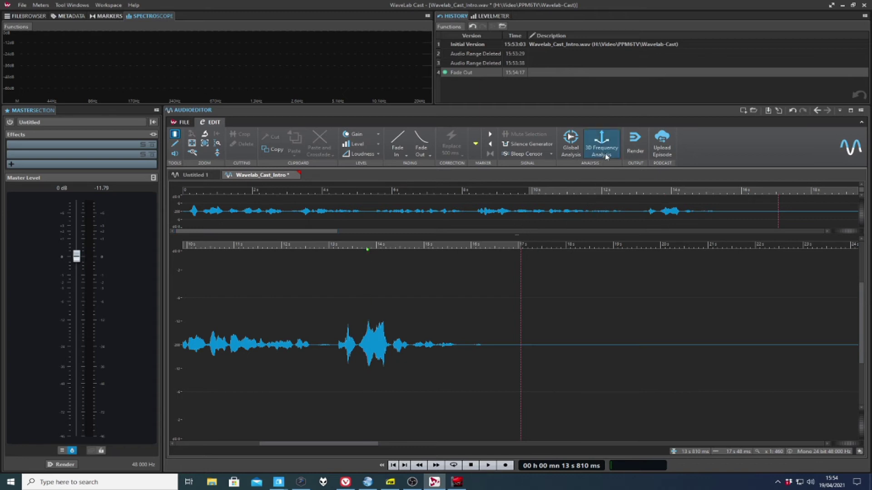
left_click(600, 136)
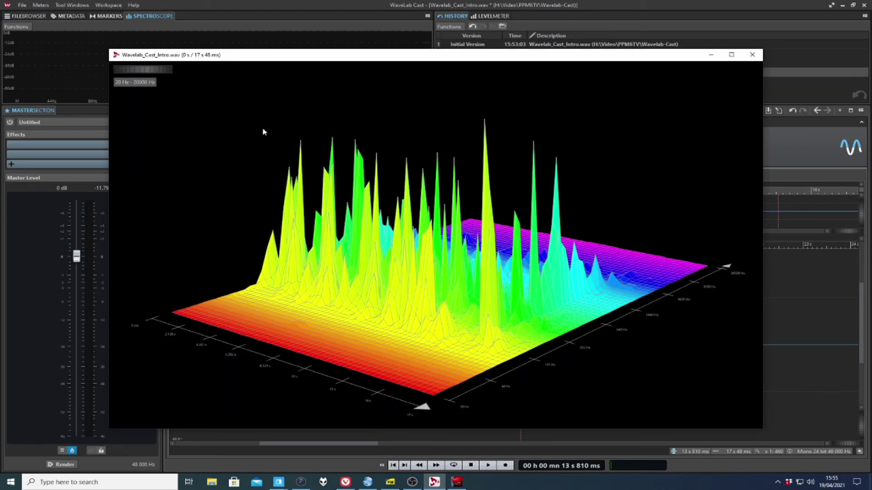
left_click_drag(128, 71, 148, 75)
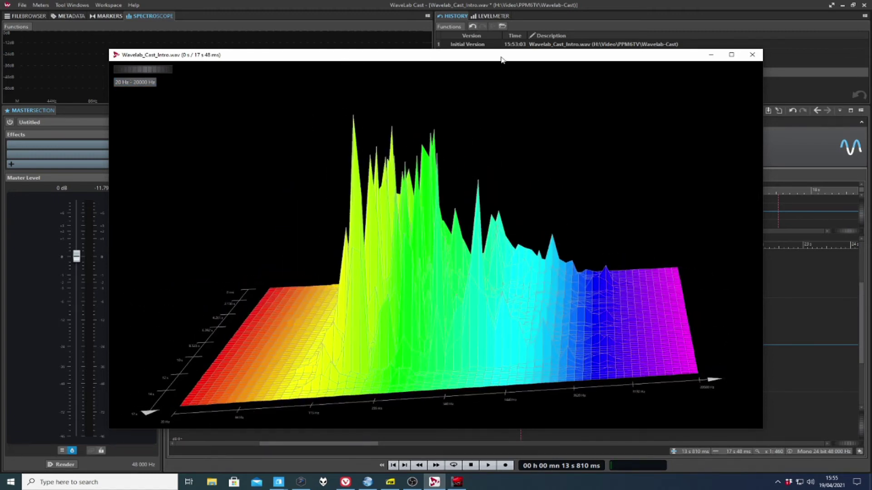
left_click(752, 55)
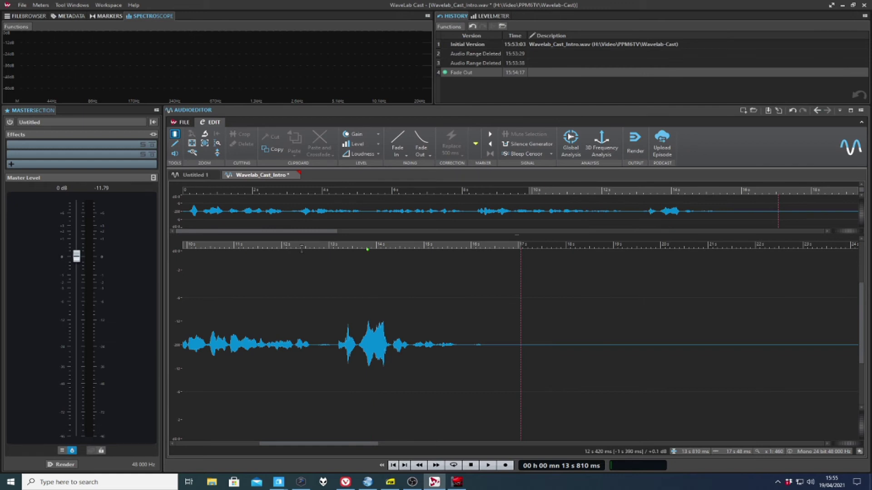
Select all audio and normalise it to -23 LUFS with the Loudness Normalizer.
left_click(273, 341)
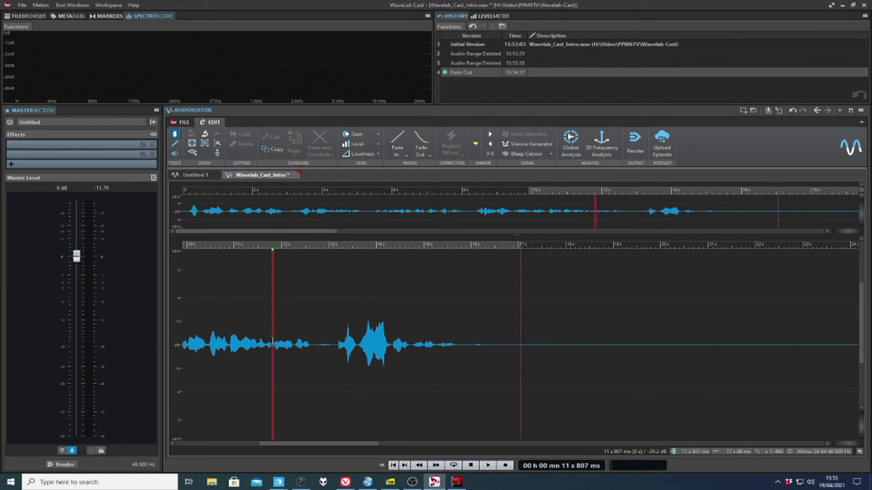
key("ctrl+a")
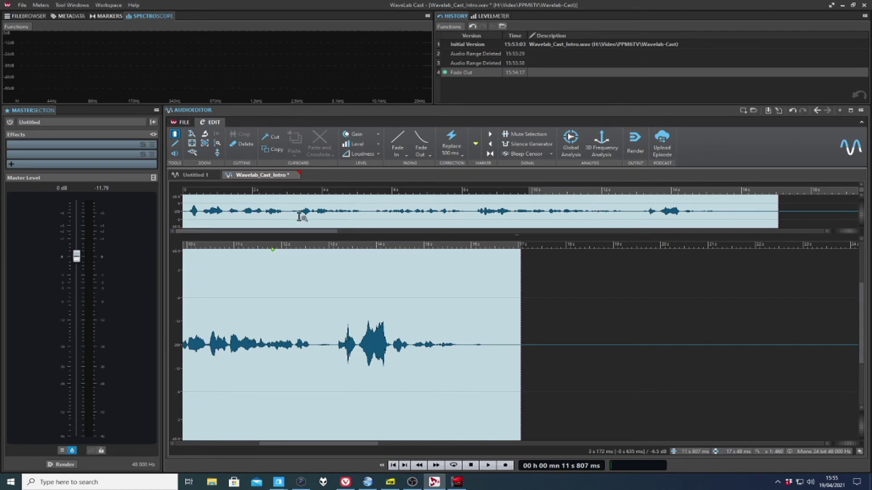
left_click(352, 153)
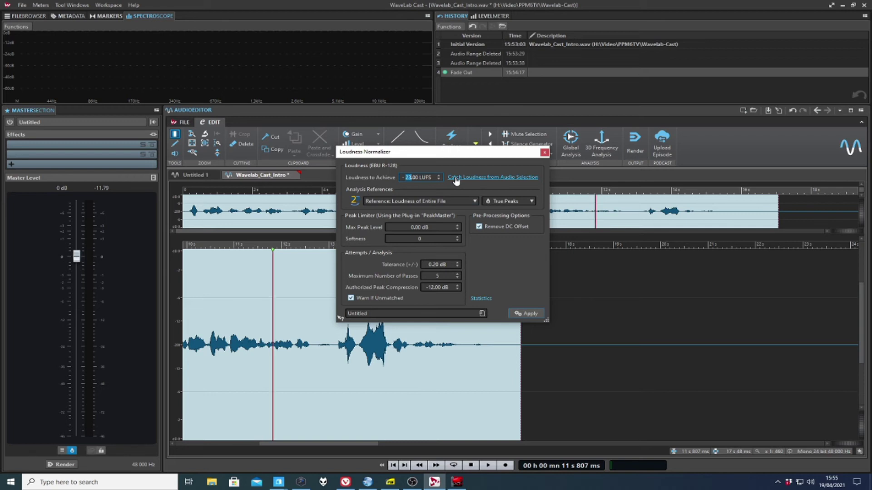
left_click(456, 181)
type("23.0")
left_click(531, 314)
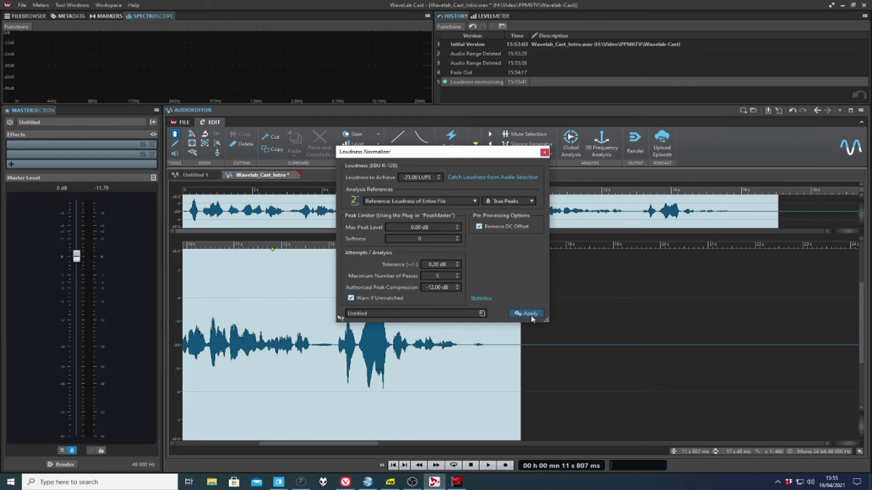
left_click(544, 153)
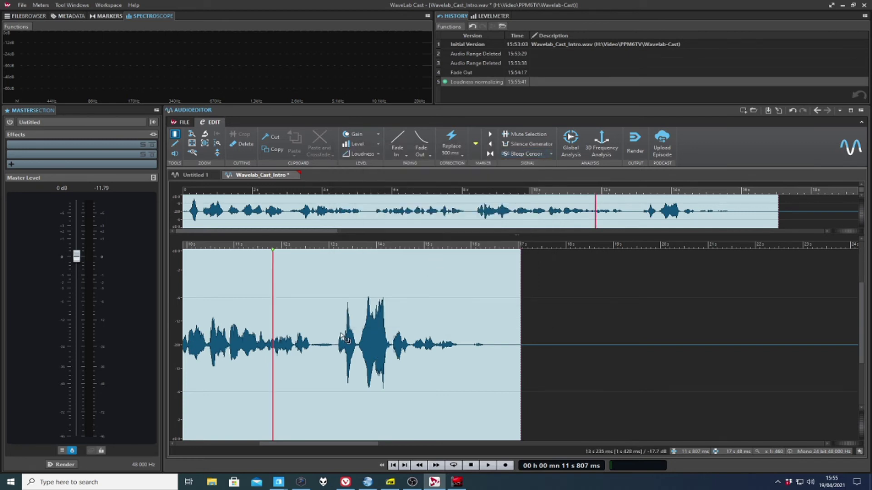
left_click(340, 332)
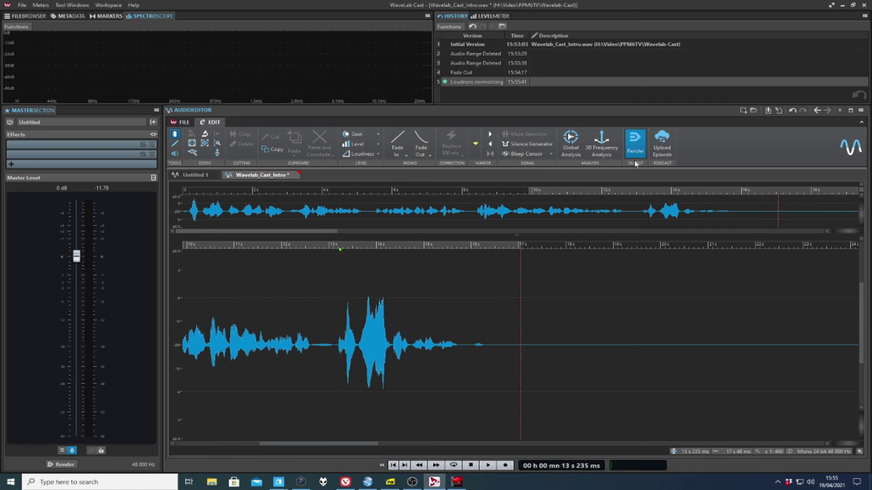
left_click(635, 145)
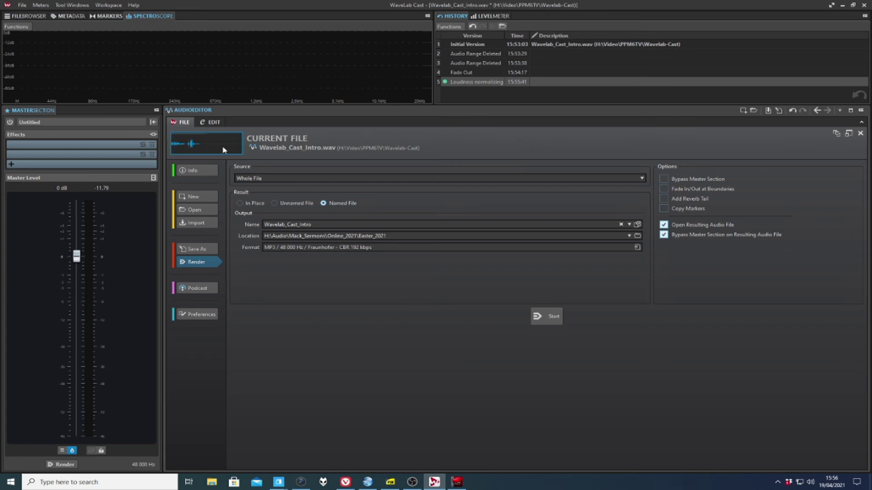
left_click(196, 150)
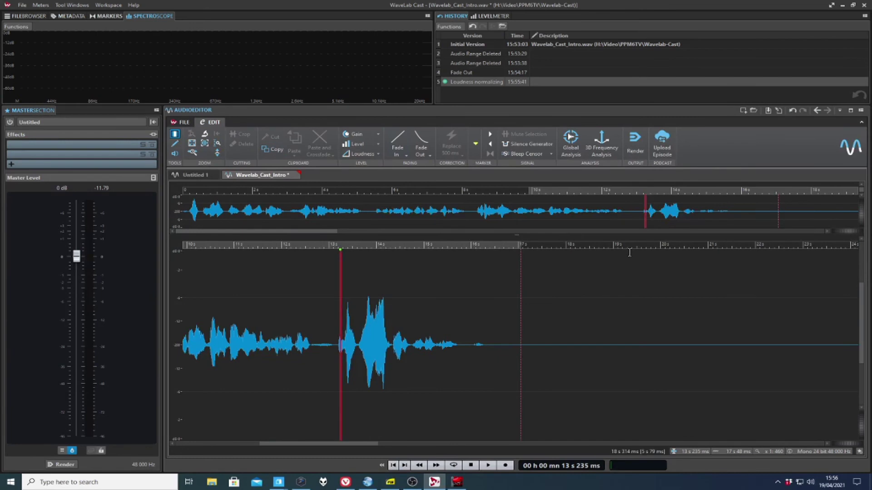
Set the new recording's name to Wavelab_Cast_Intro_2 and its location to H:\Video\PPM6TV\Wavelab-Cast.
key("KP_Multiply")
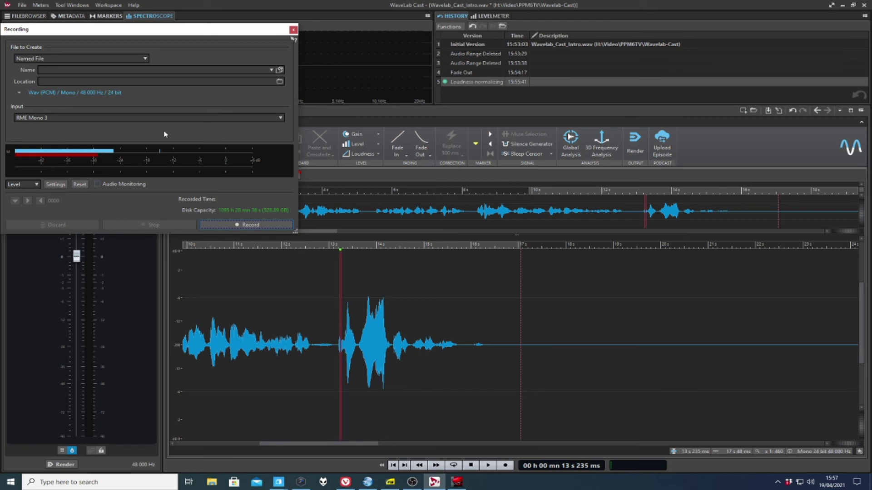
left_click(271, 70)
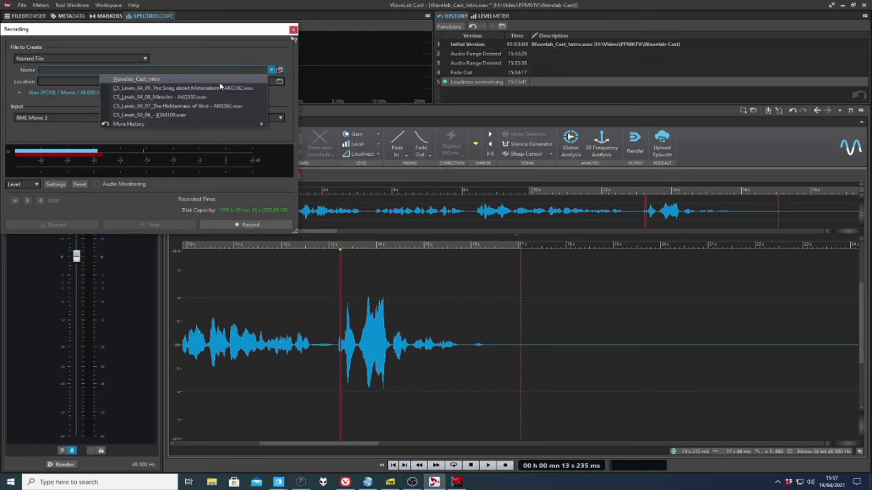
left_click(145, 79)
type("_2")
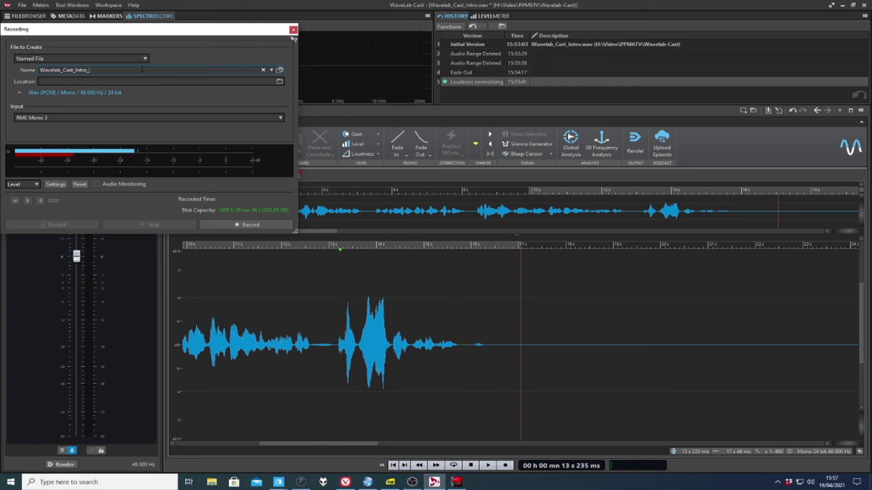
left_click(279, 81)
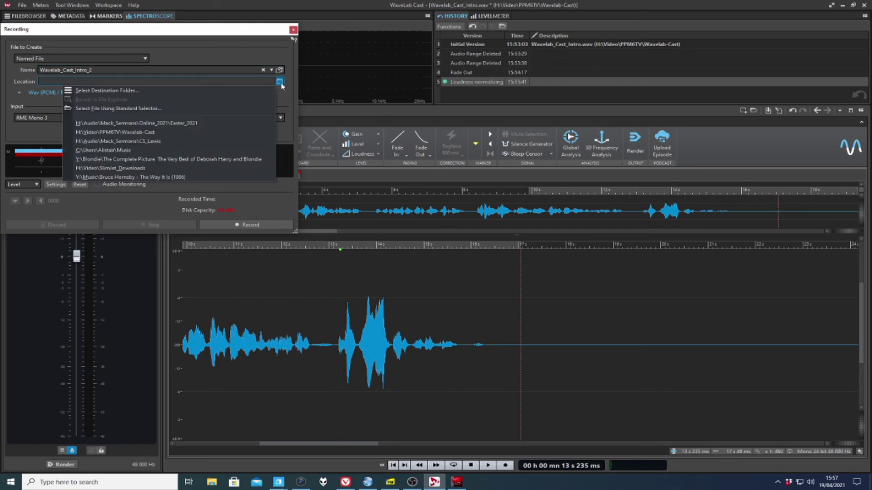
left_click(200, 132)
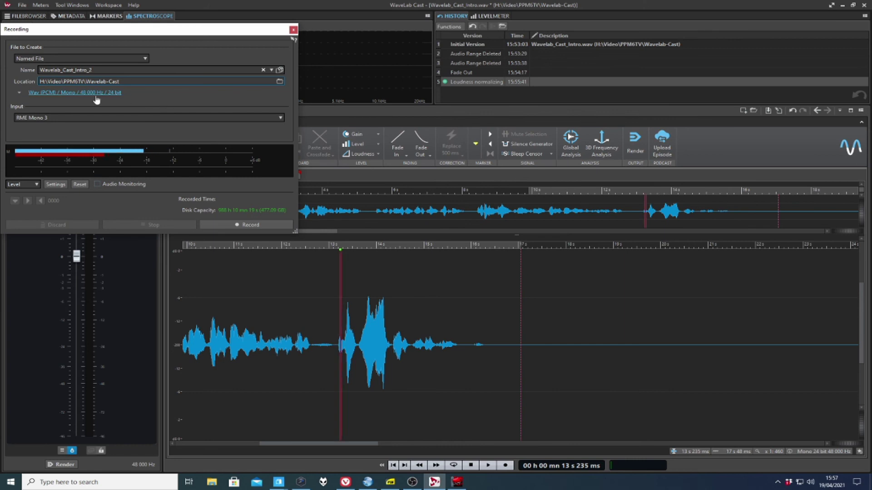
Record a roughly 9-second take, stop it, and close the Recording dialog.
left_click(229, 226)
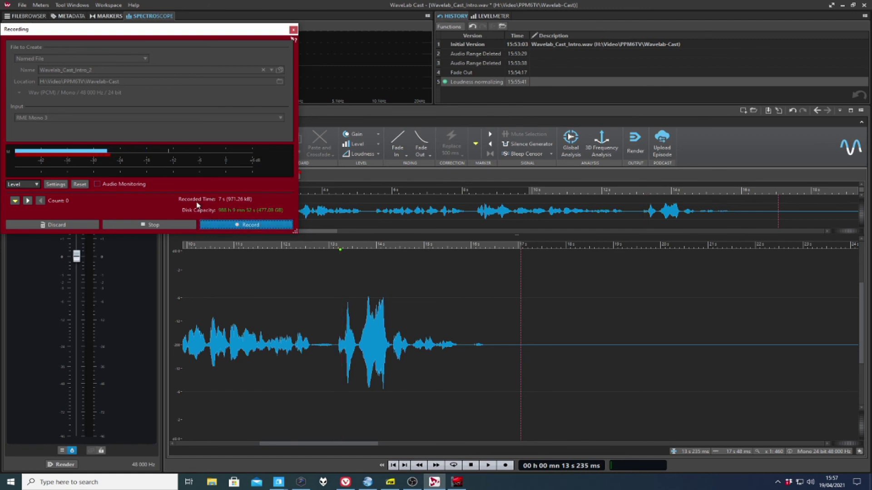
left_click(143, 223)
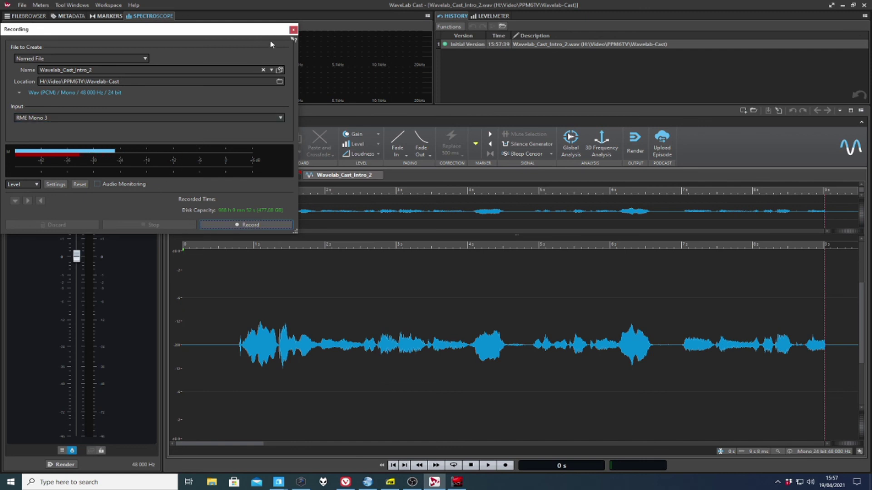
left_click(293, 30)
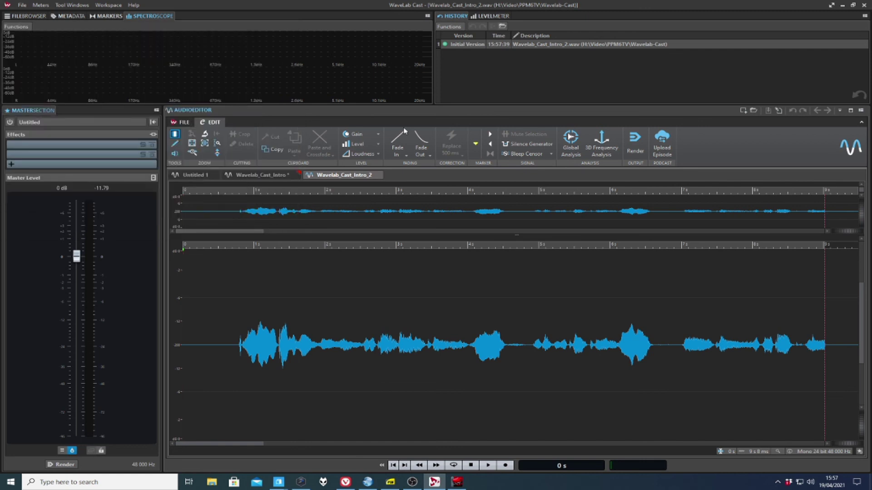
Show the Spectroscope and play the start of Wavelab_Cast_Intro_2 twice, stopping near 4.7 s.
left_click(20, 16)
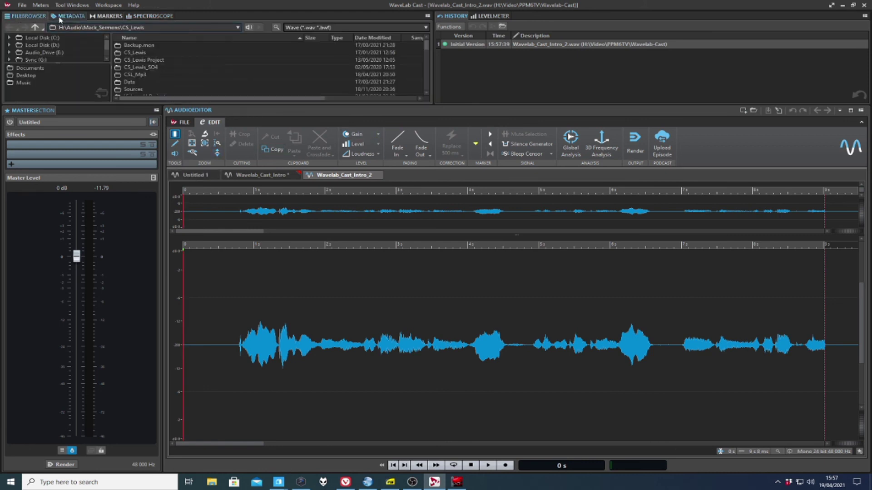
left_click(109, 16)
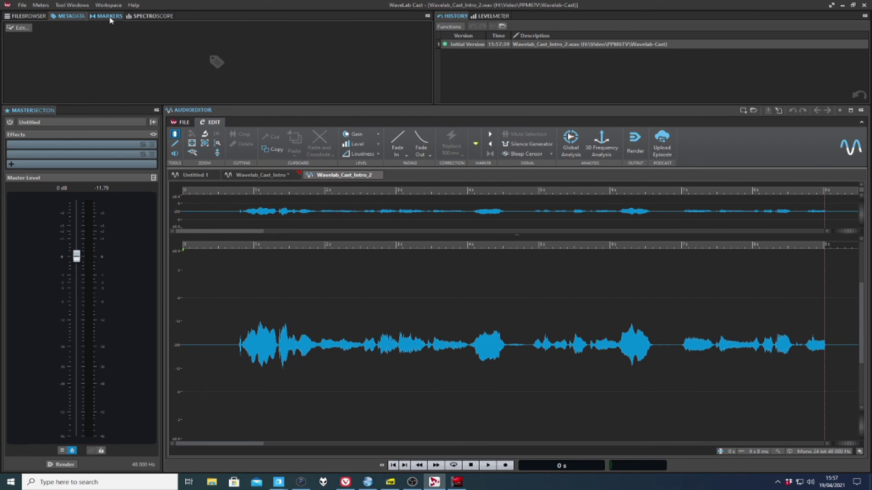
left_click(143, 17)
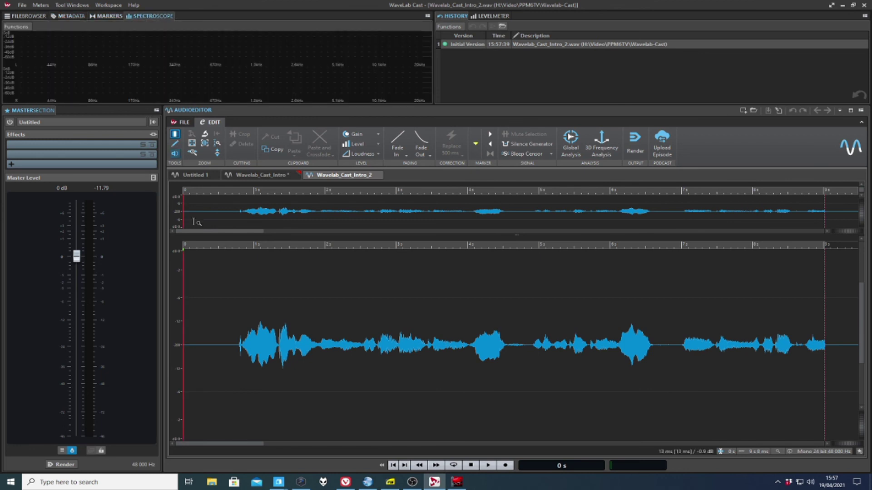
key("space")
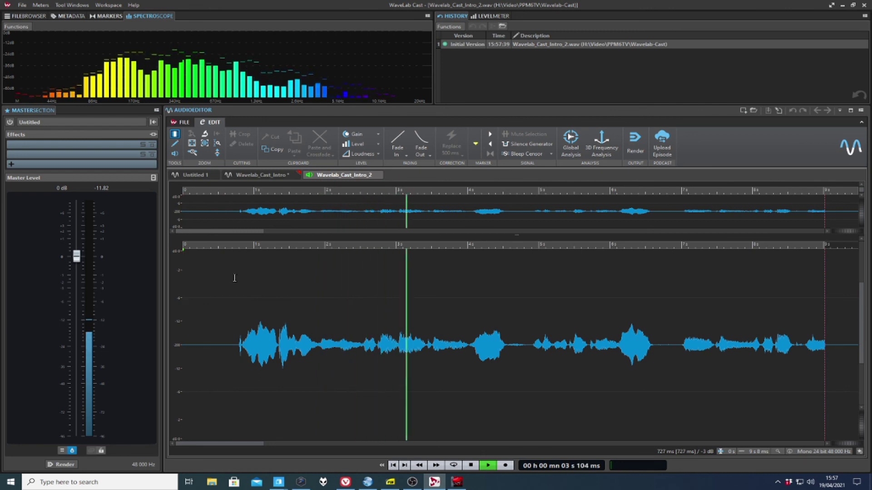
key("space")
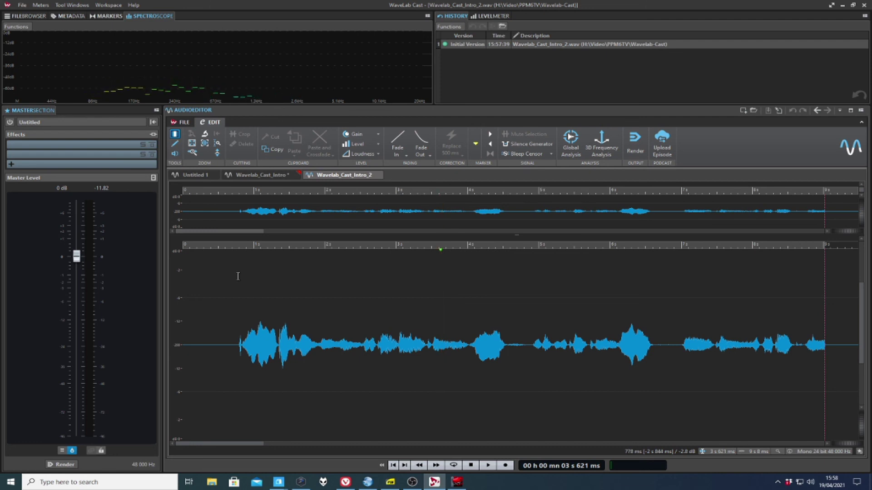
key("space")
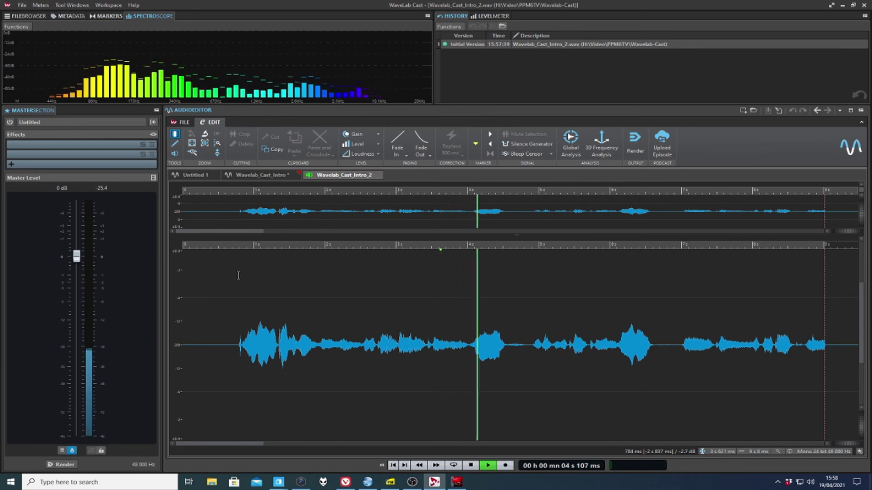
key("space")
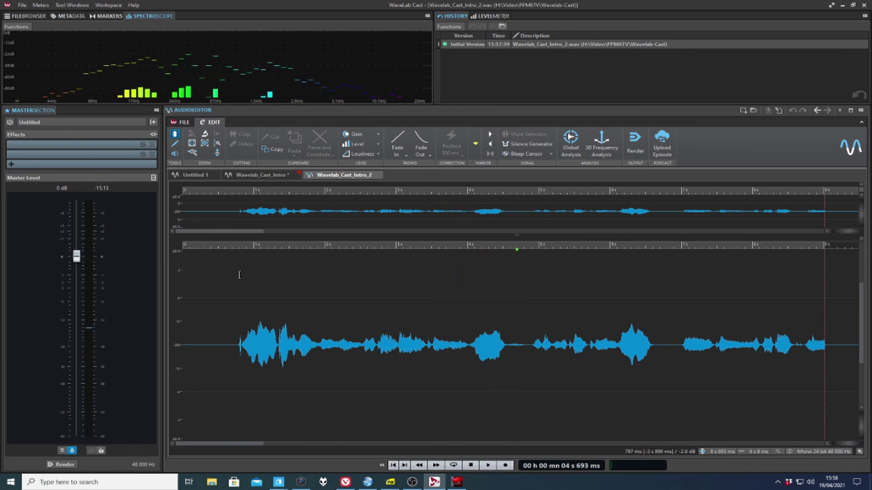